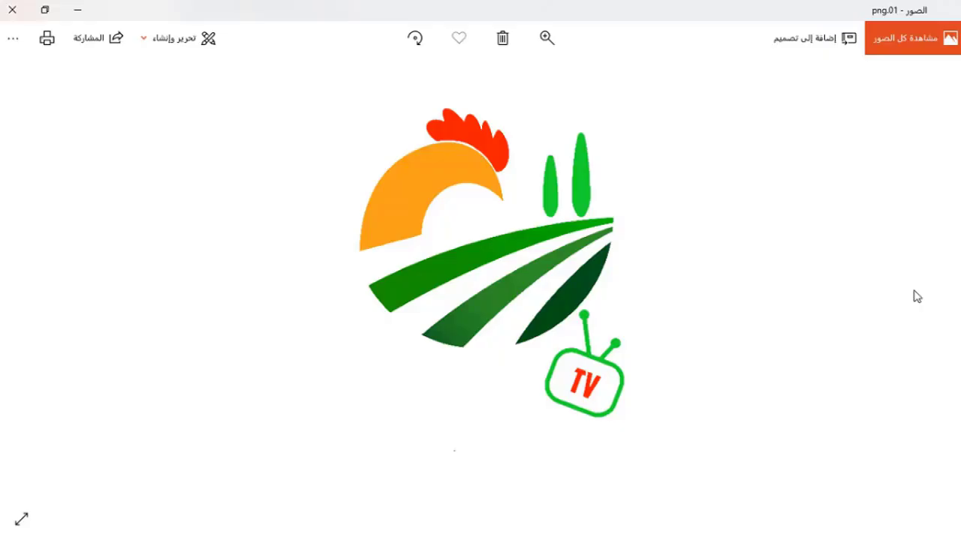
# Browse forward through the logo mockup images png.02 to png.05 in Photos.
pyautogui.click(916, 297)
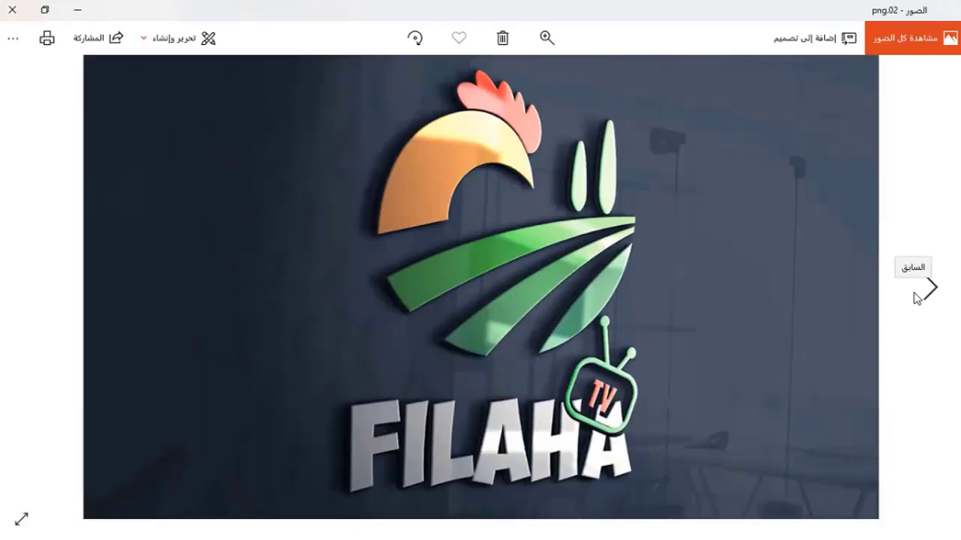
pyautogui.click(916, 297)
pyautogui.click(917, 298)
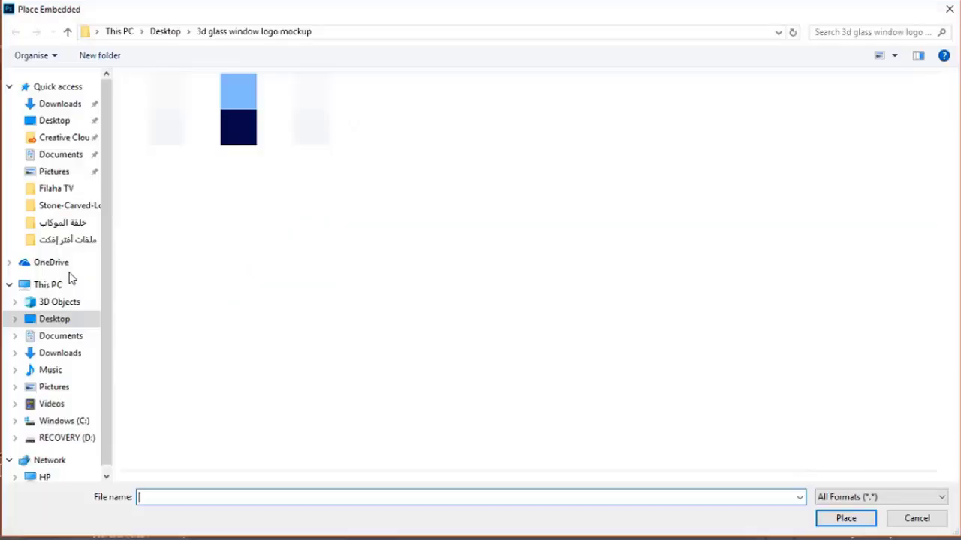
# Save and close Your Logo.psb, then return to the 01 Logo Mockup document.
pyautogui.hotkey('ctrl', 's')
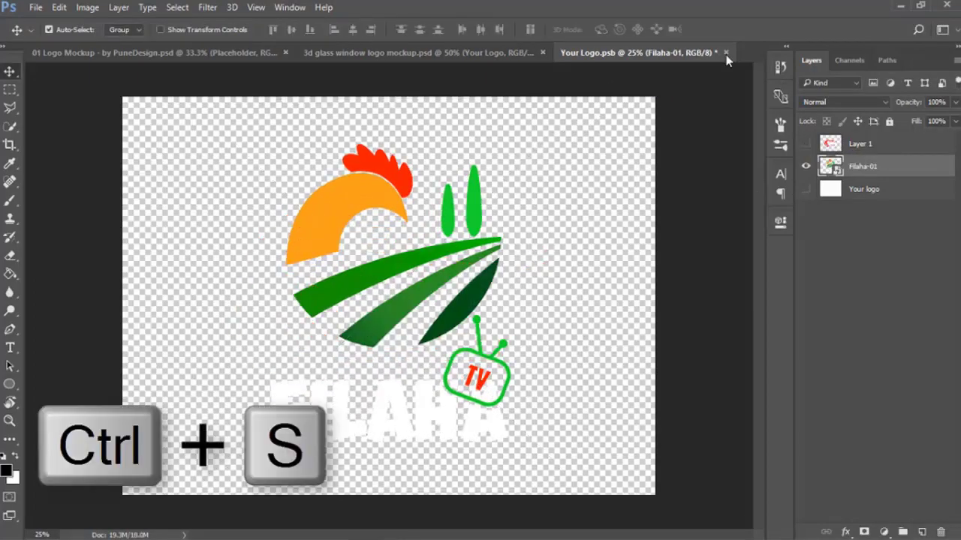
pyautogui.click(725, 52)
pyautogui.click(367, 227)
pyautogui.click(123, 52)
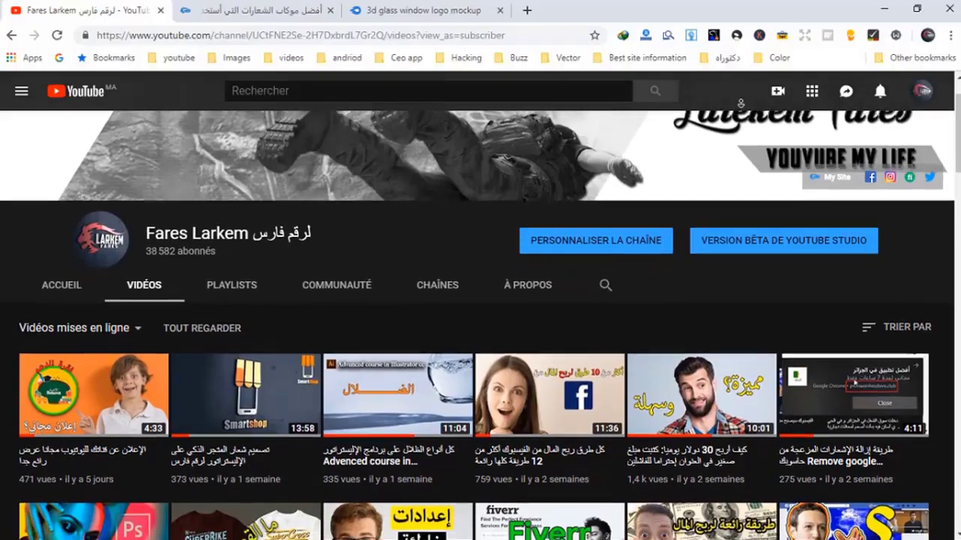
pyautogui.scroll(-1, 740, 103)
pyautogui.scroll(-2, 739, 103)
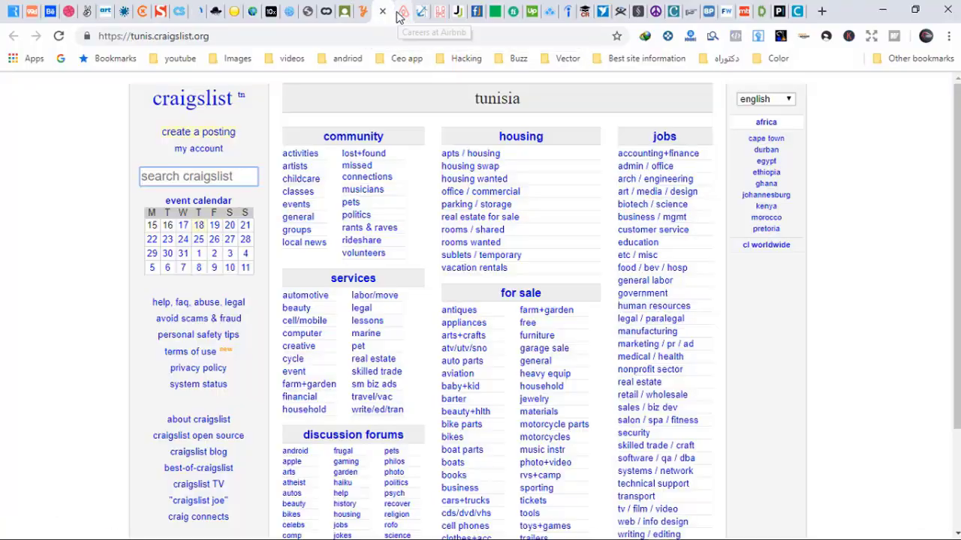
# Step through the job-listing tabs to Fiverr, Upwork and finally CloudPeeps in Chrome.
pyautogui.click(439, 12)
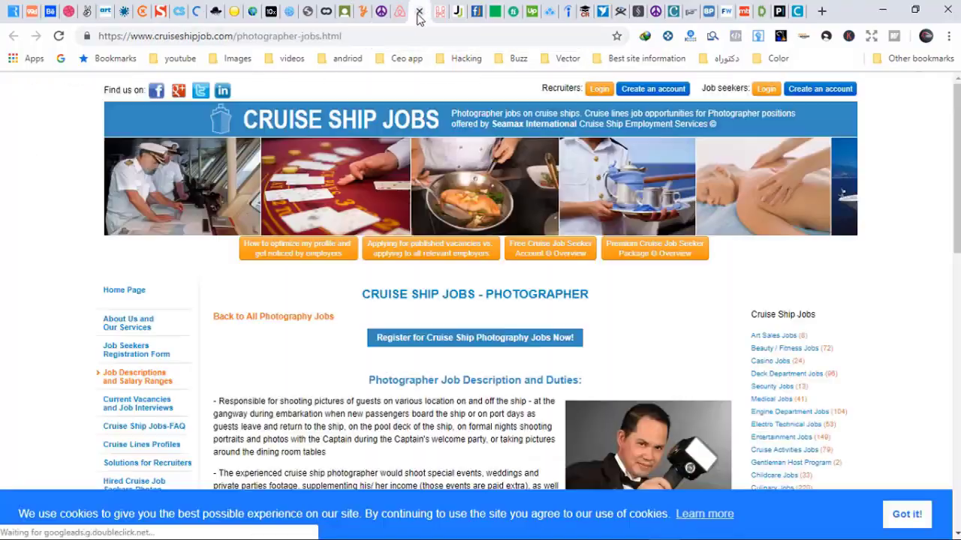
pyautogui.click(491, 12)
pyautogui.click(531, 11)
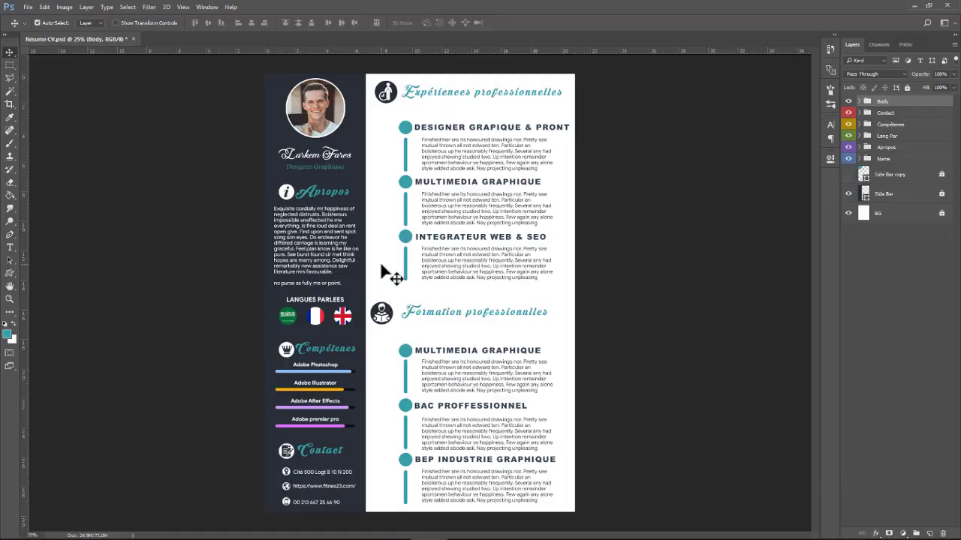
pyautogui.click(382, 272)
pyautogui.hotkey('ctrl', '-')
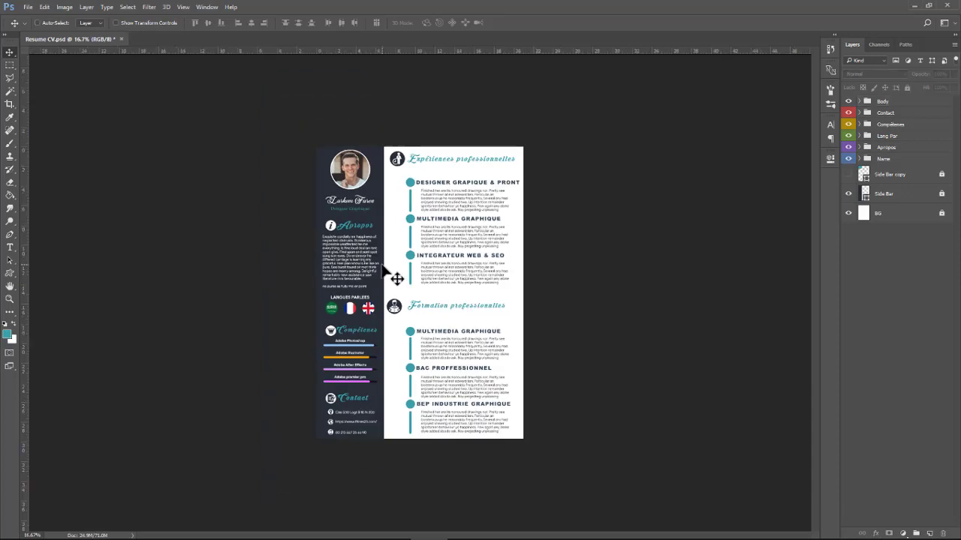
pyautogui.scroll(3, 382, 266)
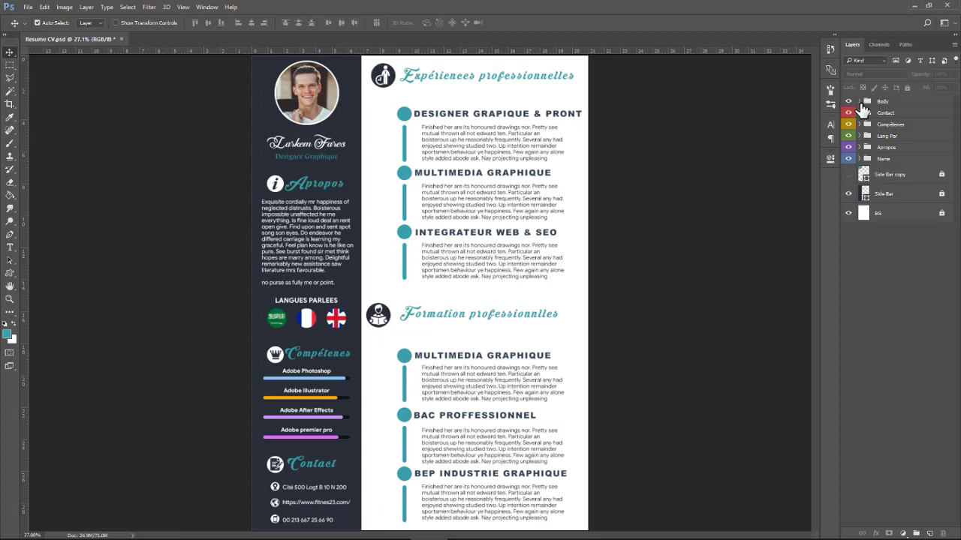
# Turn on the Side Bar copy layer's teal header shape, comparing it hidden and shown.
pyautogui.click(848, 176)
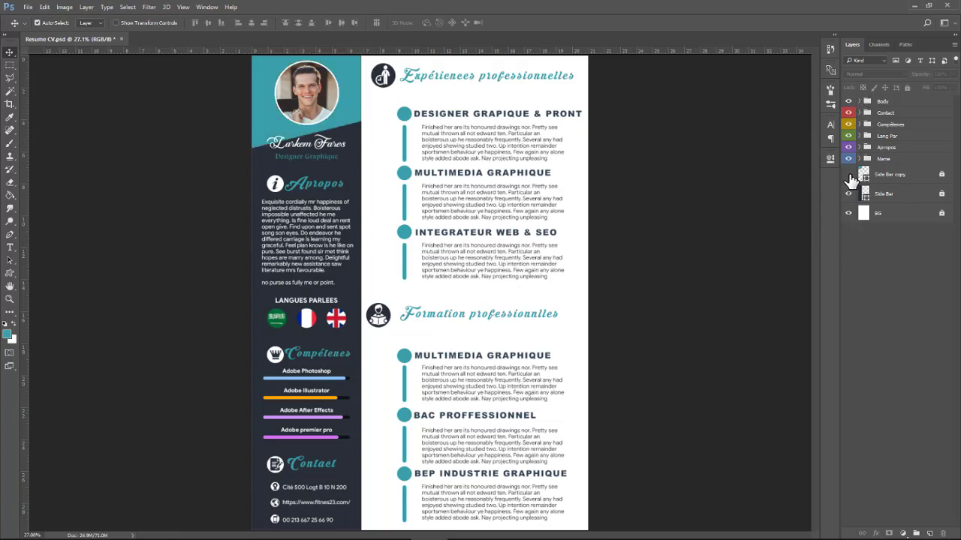
pyautogui.click(848, 175)
pyautogui.click(848, 175)
# Marquee-select the right-column timeline shapes, then toggle the Body group's visibility off and on.
pyautogui.moveTo(383, 147); pyautogui.dragTo(448, 306)
pyautogui.moveTo(391, 217); pyautogui.dragTo(392, 218)
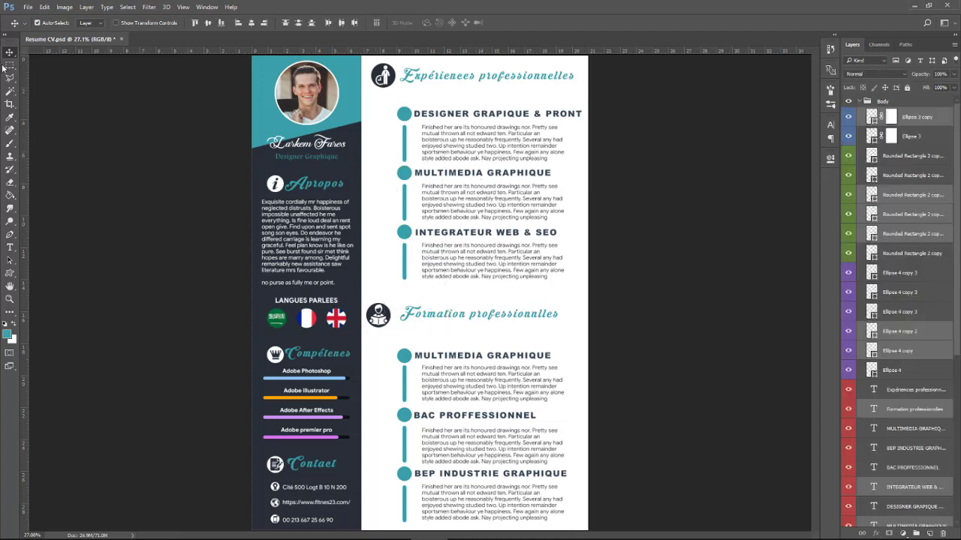
pyautogui.click(384, 150)
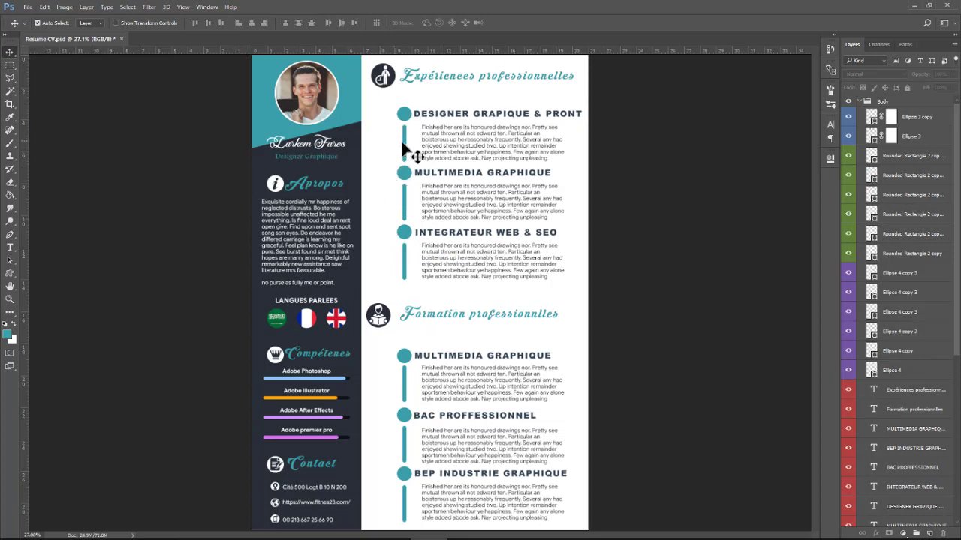
pyautogui.click(864, 117)
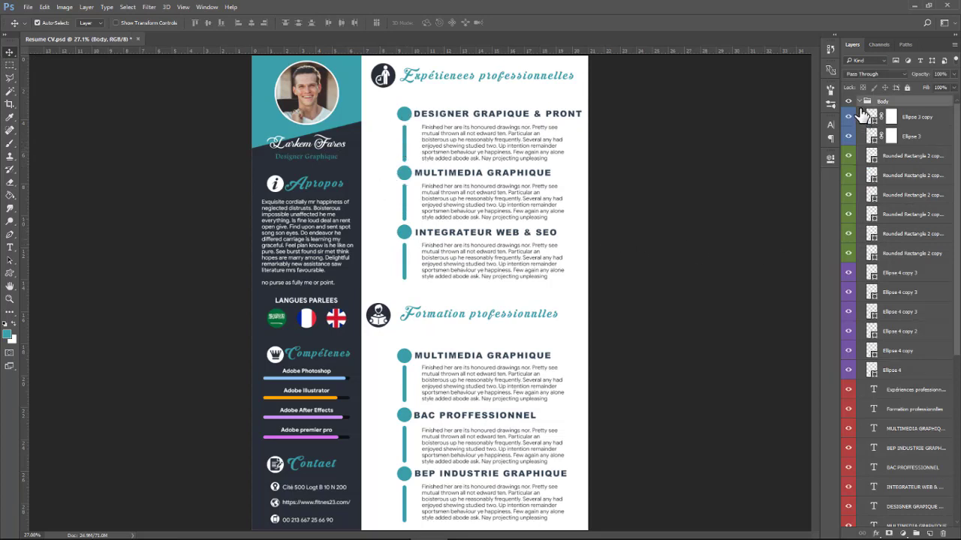
pyautogui.click(849, 100)
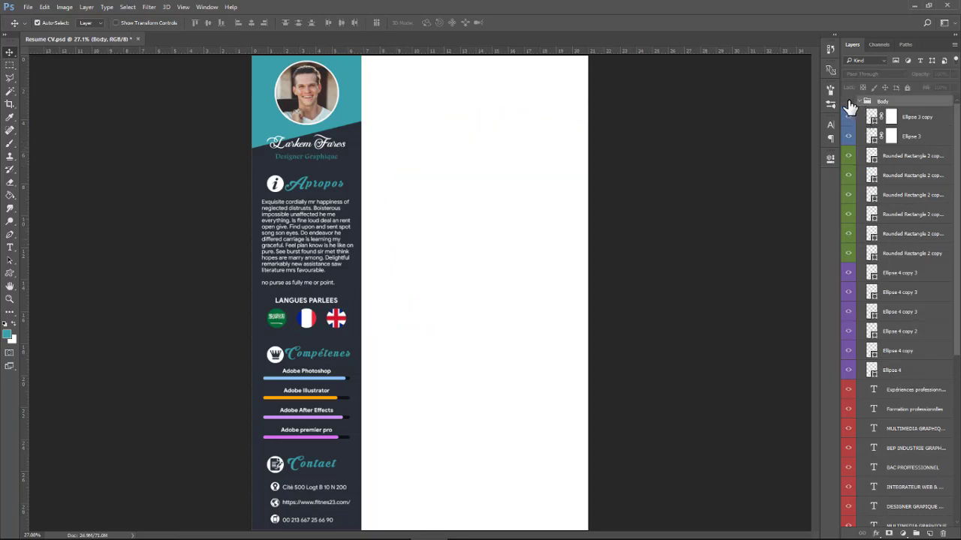
pyautogui.click(848, 101)
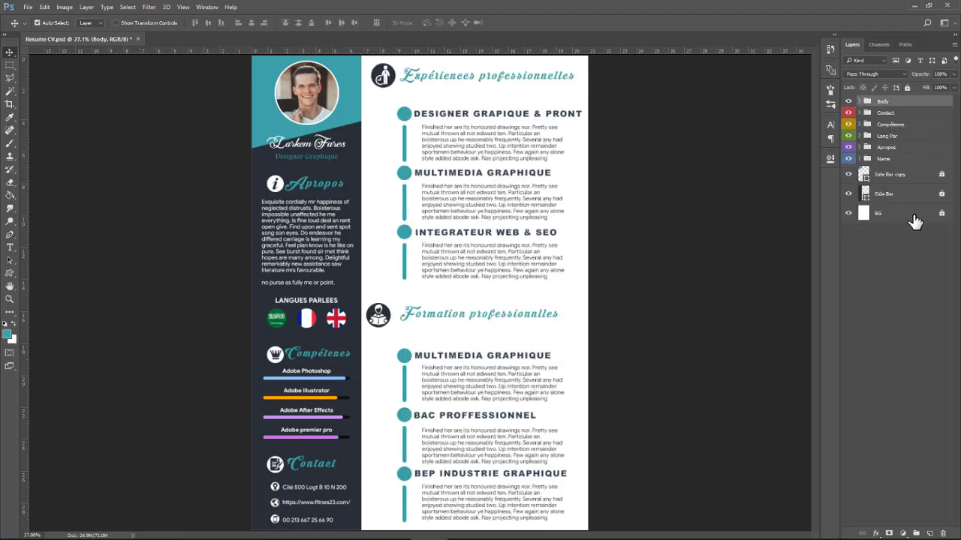
# Drag the white BG layer back to cover the whole page, cancelling the close prompt.
pyautogui.moveTo(385, 269); pyautogui.dragTo(556, 382)
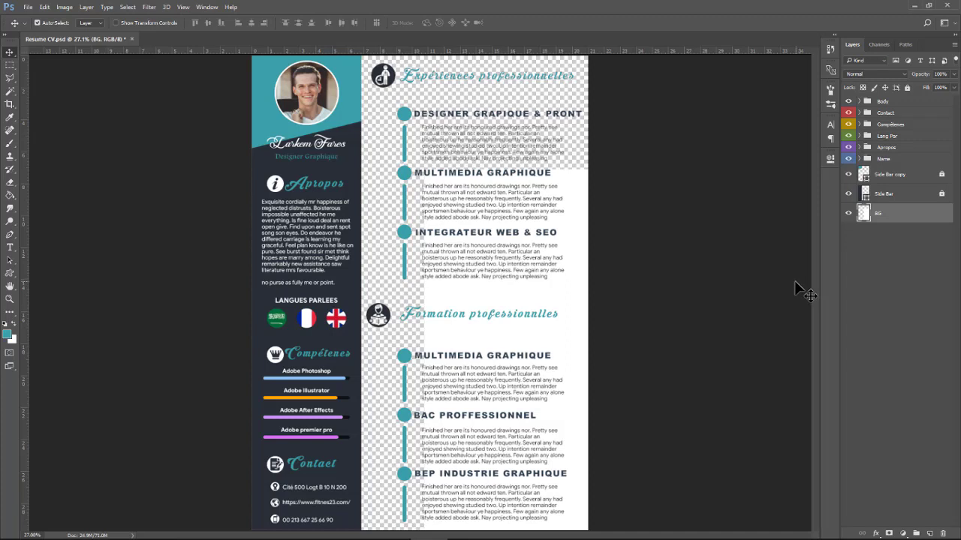
pyautogui.hotkey('ctrl', 'w')
pyautogui.click(525, 207)
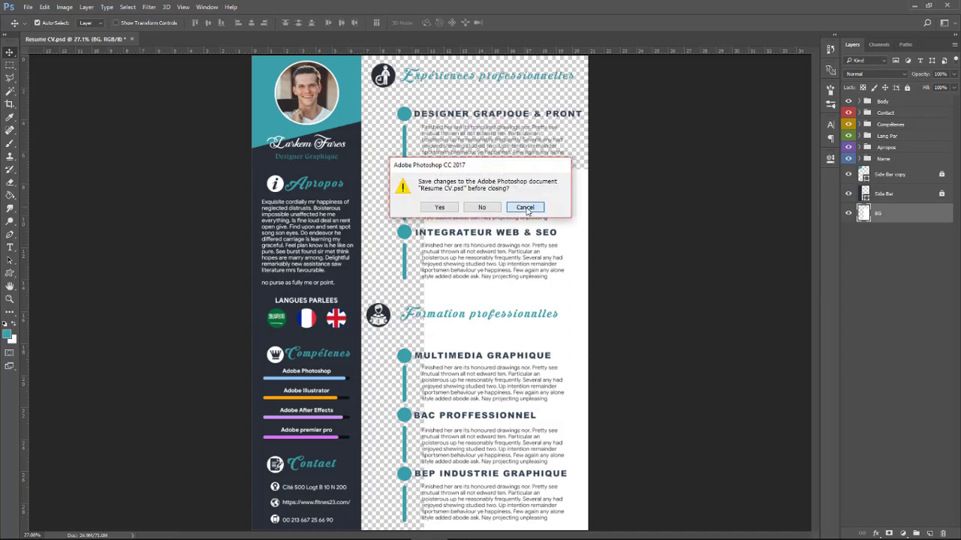
pyautogui.moveTo(535, 217); pyautogui.dragTo(773, 271)
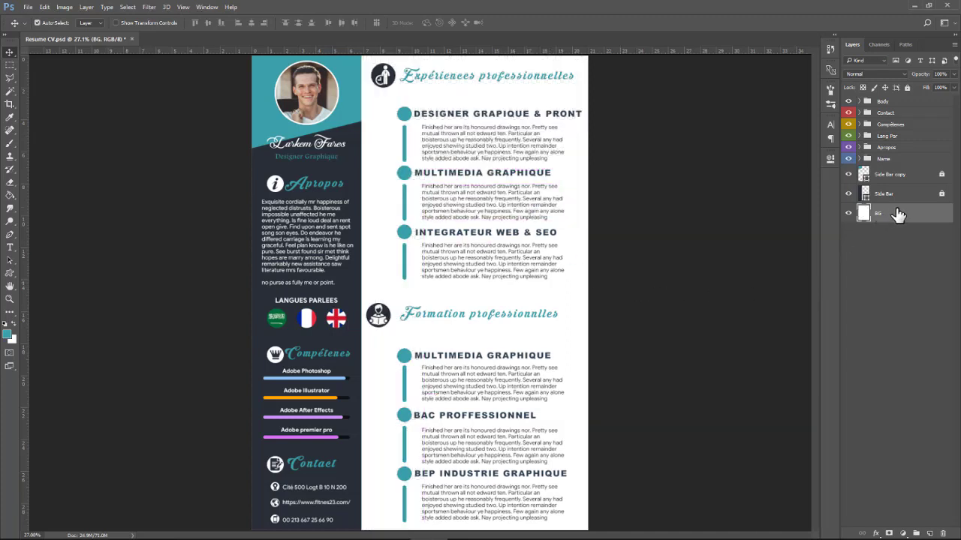
# Lock the BG layer and select the name text layer inside the Name group.
pyautogui.click(906, 88)
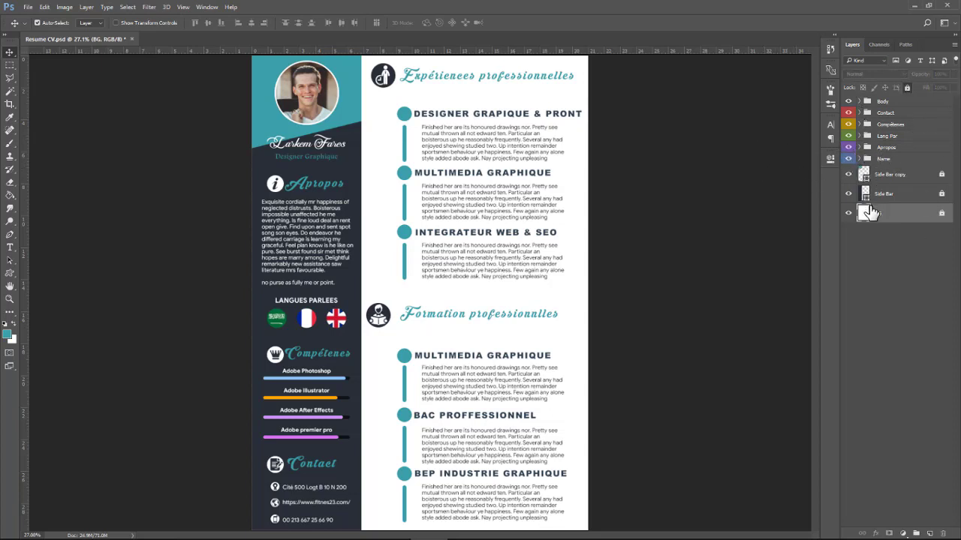
pyautogui.click(860, 159)
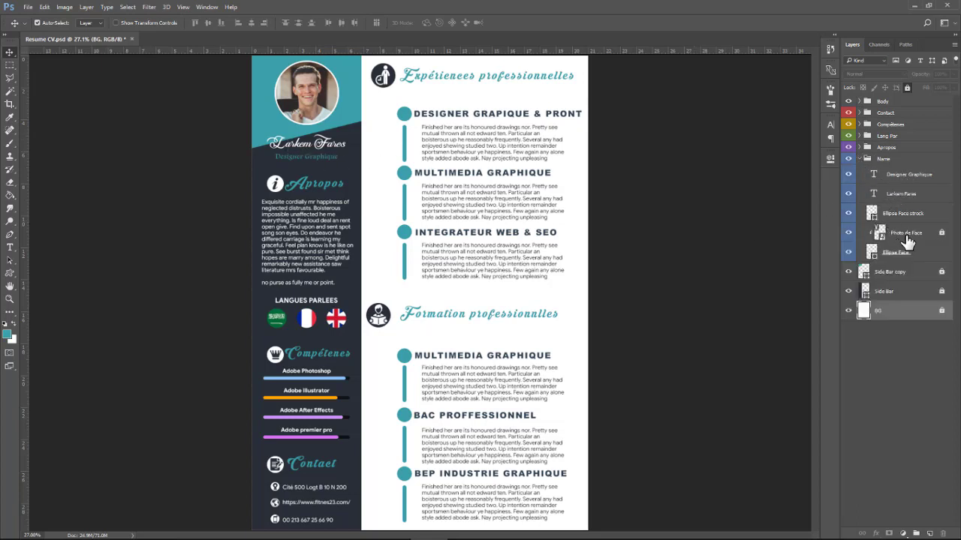
pyautogui.click(900, 197)
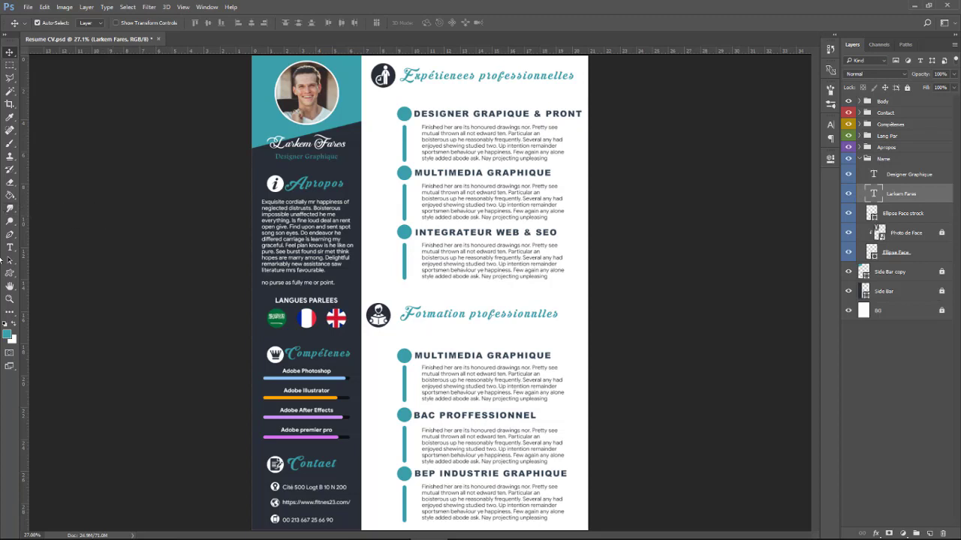
pyautogui.click(10, 247)
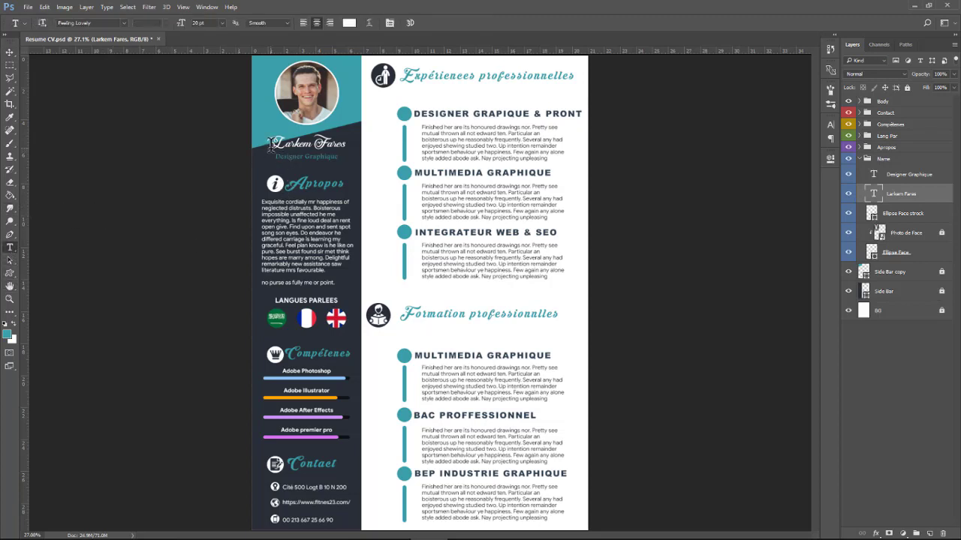
pyautogui.moveTo(268, 143); pyautogui.dragTo(348, 142)
pyautogui.hotkey('ctrl', 'c')
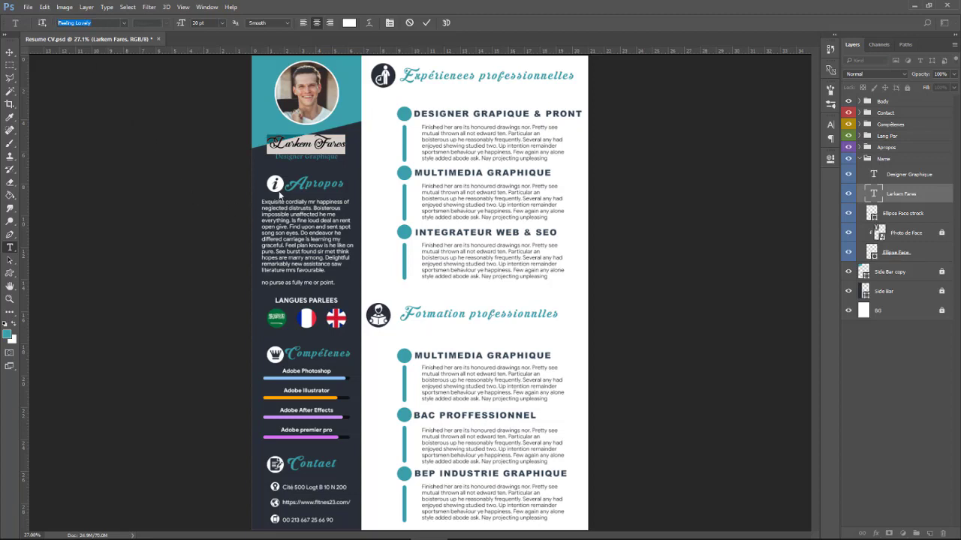
pyautogui.press('Return')
pyautogui.write('Ali')
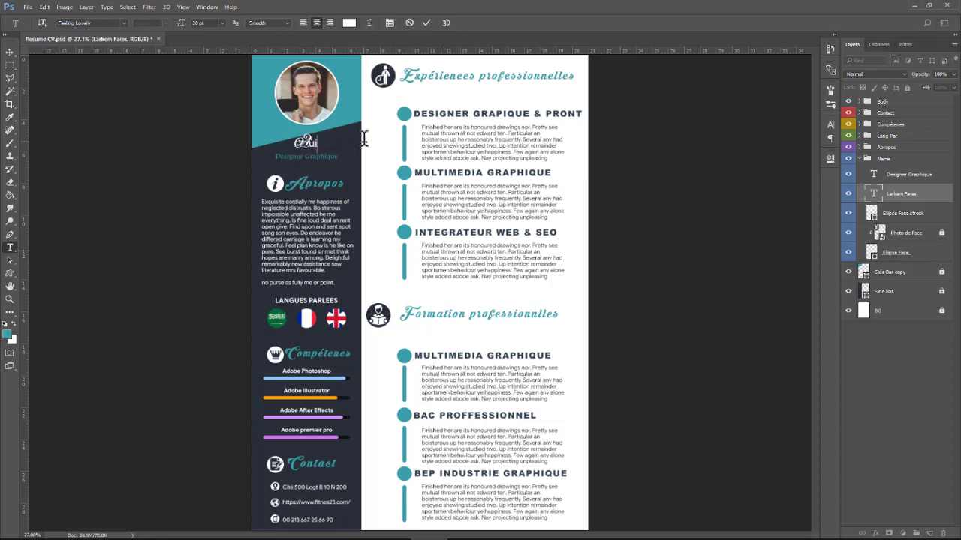
pyautogui.write('ne')
pyautogui.write(' Lk')
pyautogui.press('BackSpace')
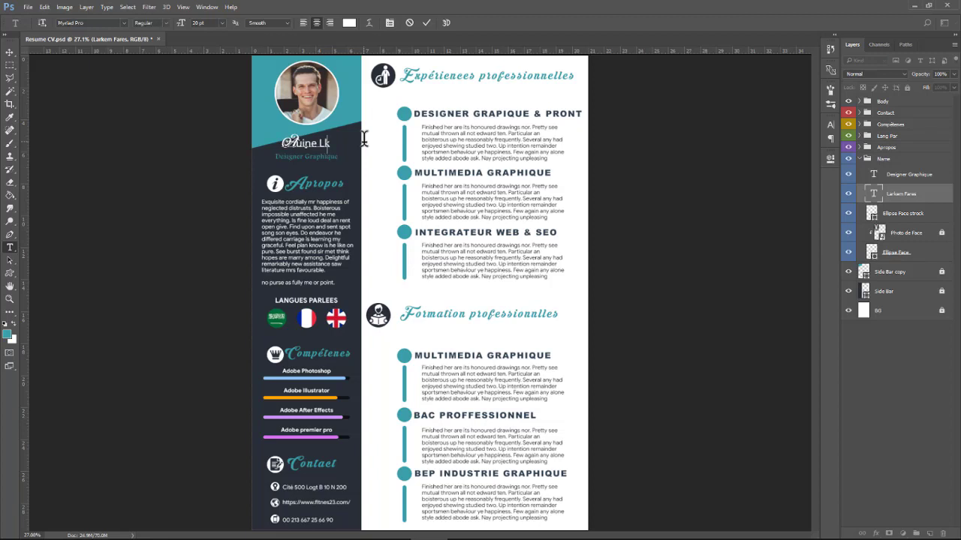
pyautogui.hotkey('ctrl', 'a')
pyautogui.press('BackSpace')
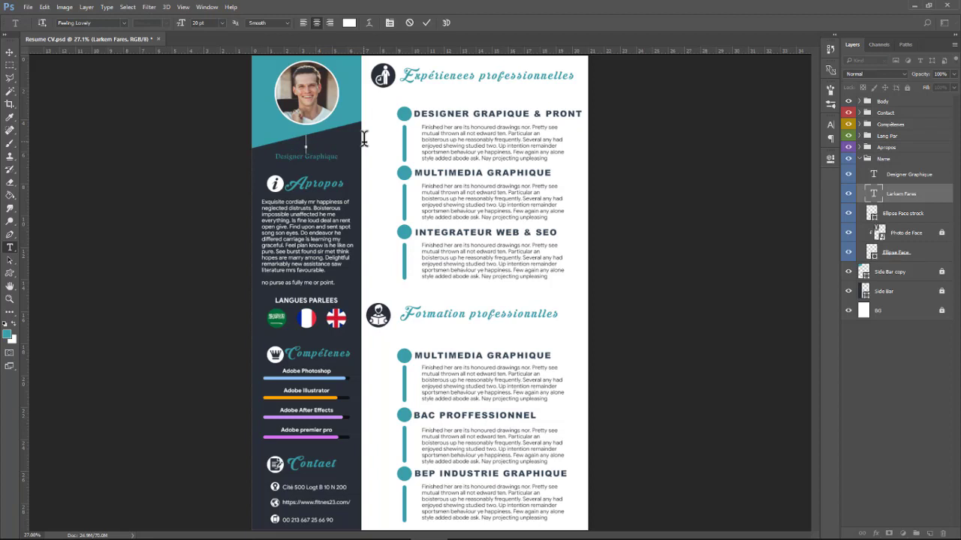
pyautogui.hotkey('ctrl', 'v')
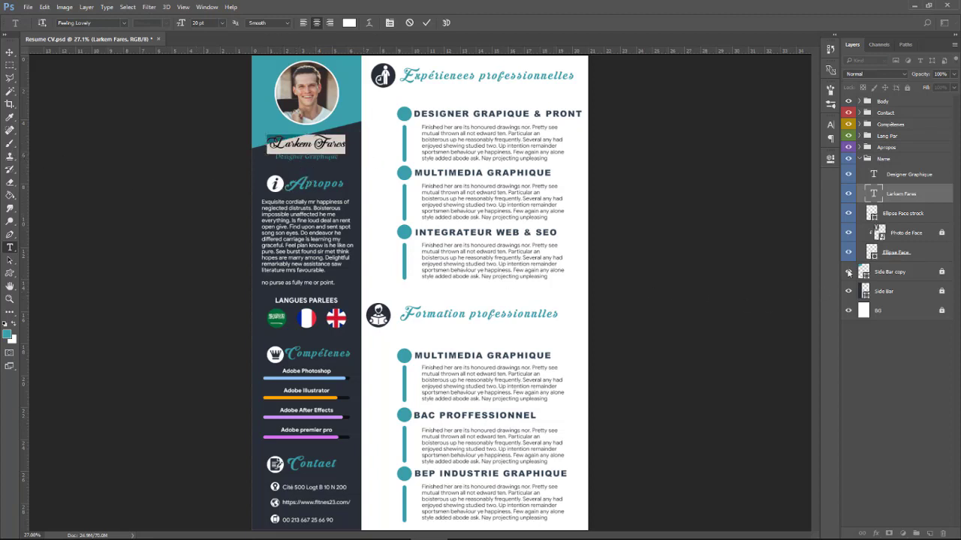
# Commit the name edit, delete a stray empty text layer, and select the Designer Graphique title.
pyautogui.click(899, 178)
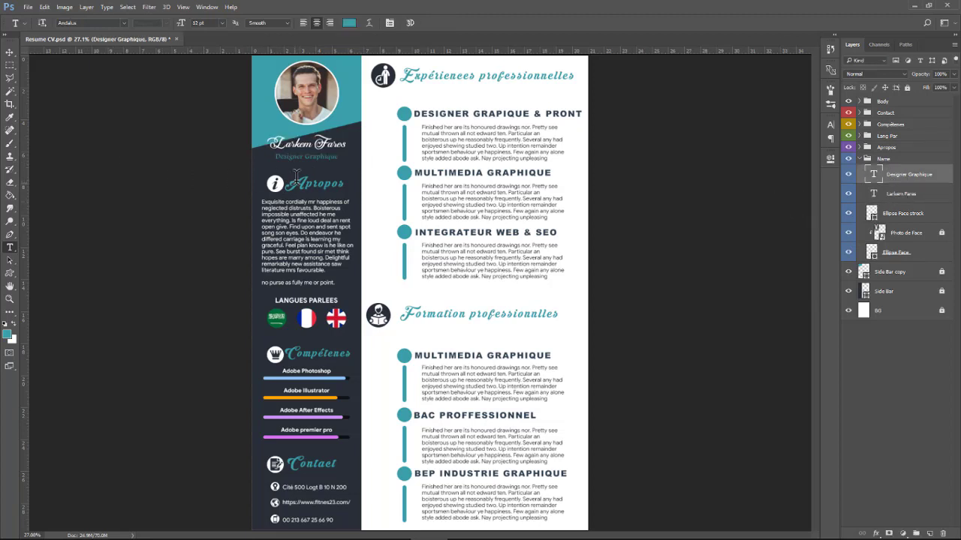
pyautogui.moveTo(273, 156); pyautogui.dragTo(378, 172)
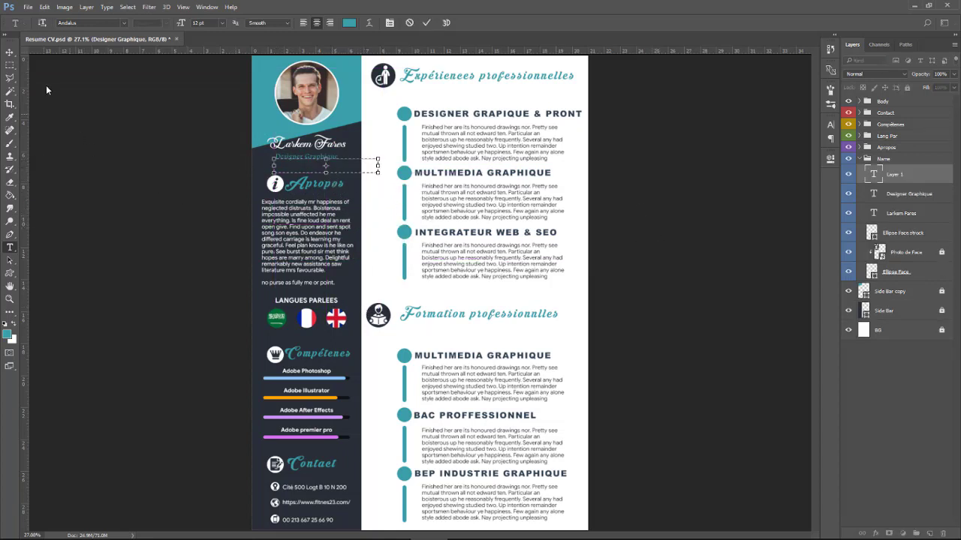
pyautogui.click(917, 176)
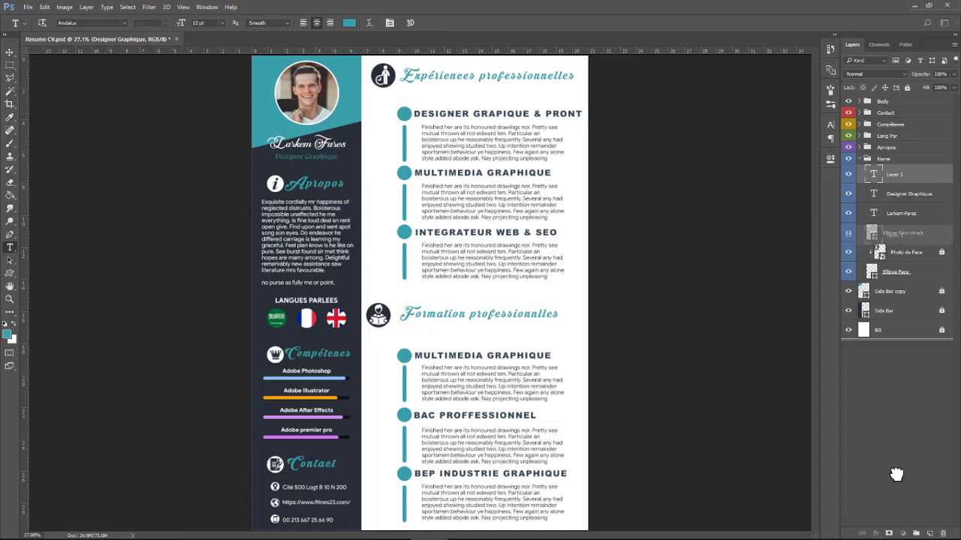
pyautogui.moveTo(917, 176); pyautogui.dragTo(942, 533)
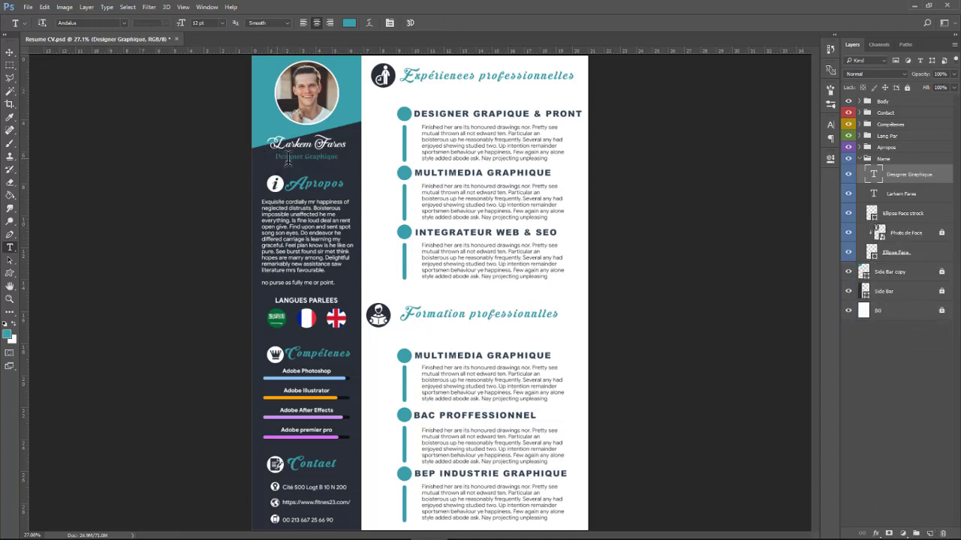
pyautogui.moveTo(276, 157); pyautogui.dragTo(340, 157)
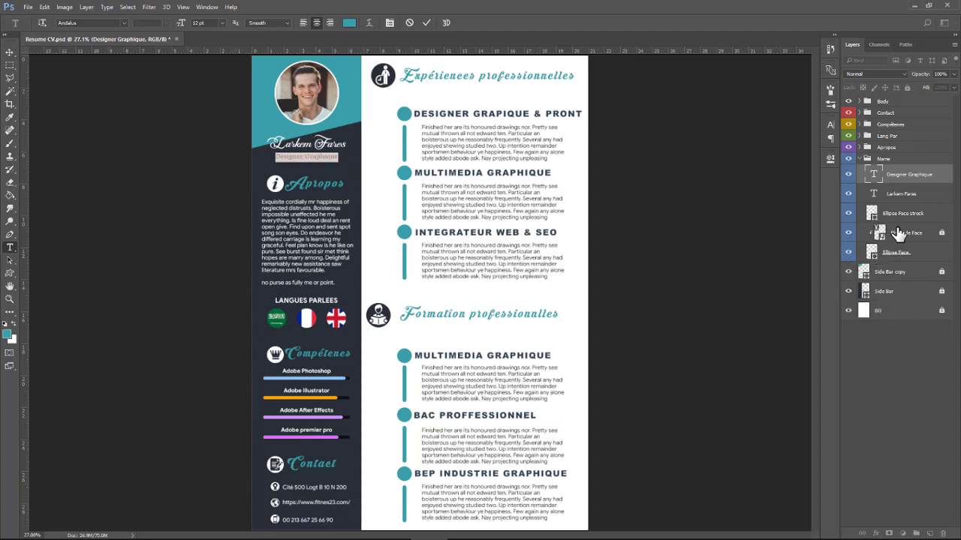
# Release the Photo de Face layer's clipping and reposition the photo over the sidebar top.
pyautogui.click(848, 233)
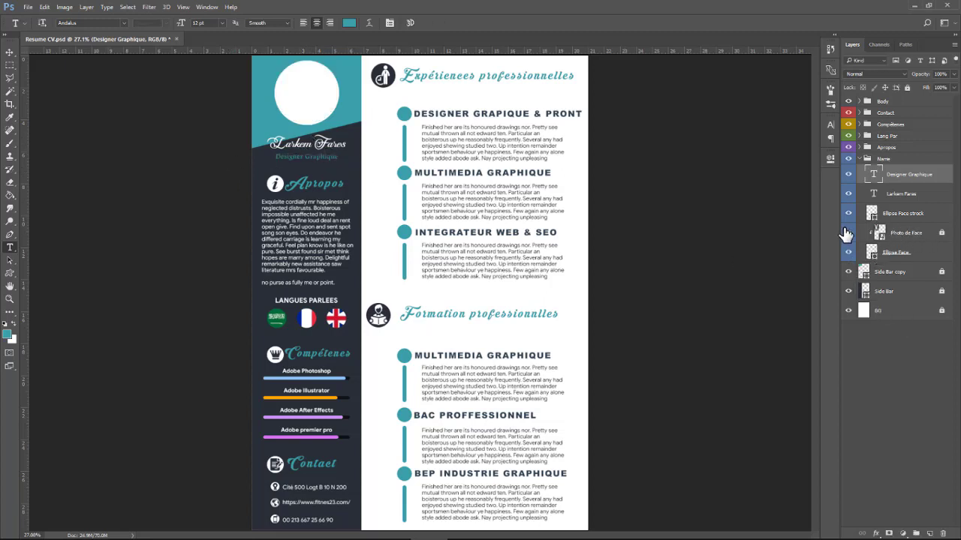
pyautogui.click(848, 233)
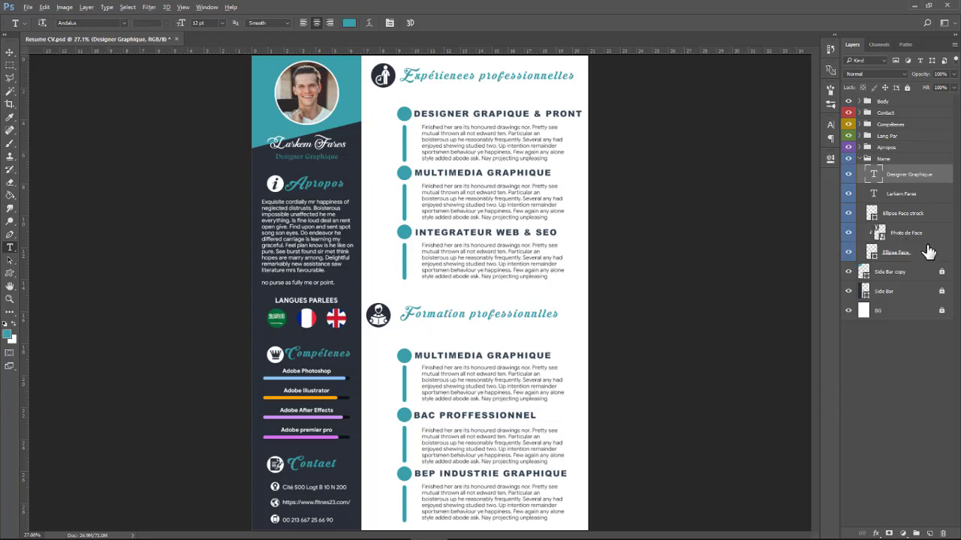
pyautogui.click(920, 237)
pyautogui.hotkey('ctrl', 'alt', 'g')
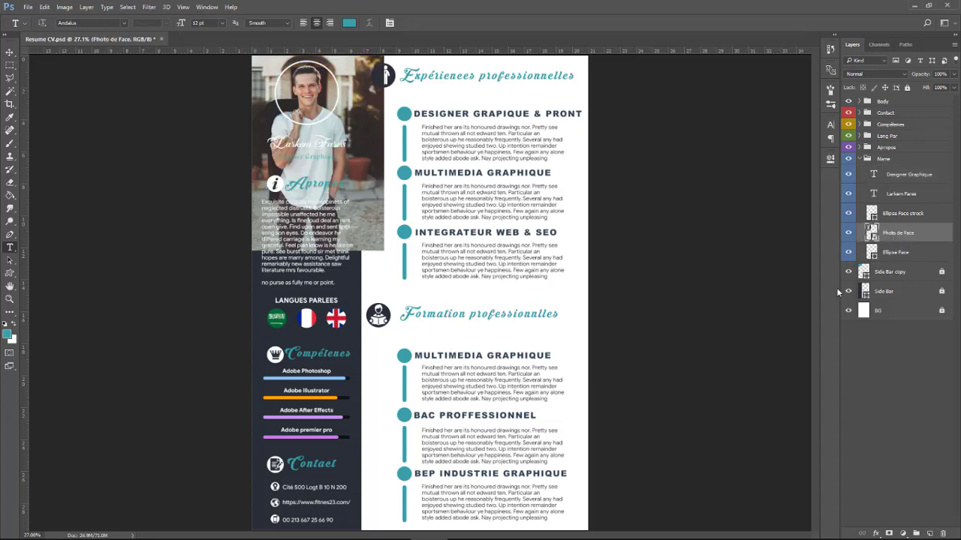
pyautogui.click(10, 52)
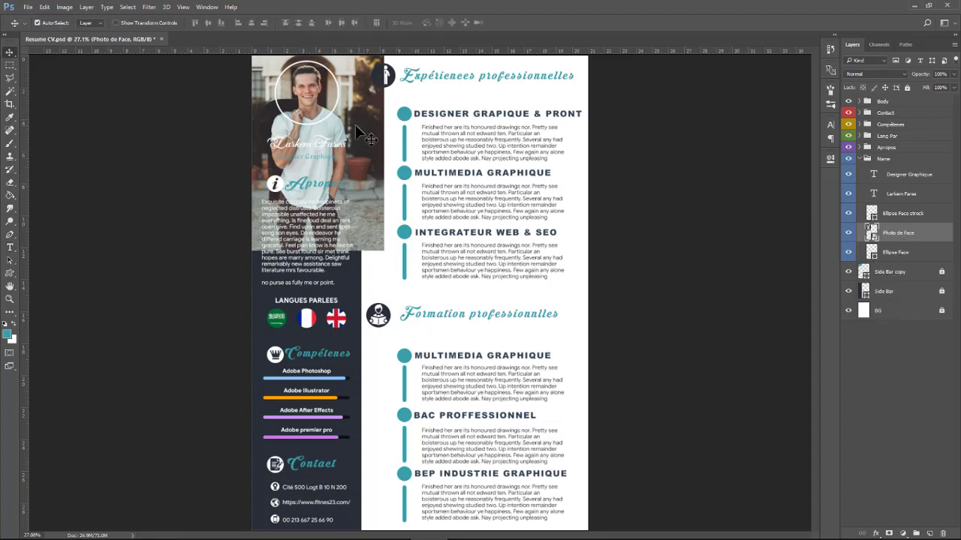
pyautogui.moveTo(357, 129)
pyautogui.mouseDown()
pyautogui.moveTo(367, 155)
pyautogui.moveTo(352, 125)
pyautogui.mouseUp()
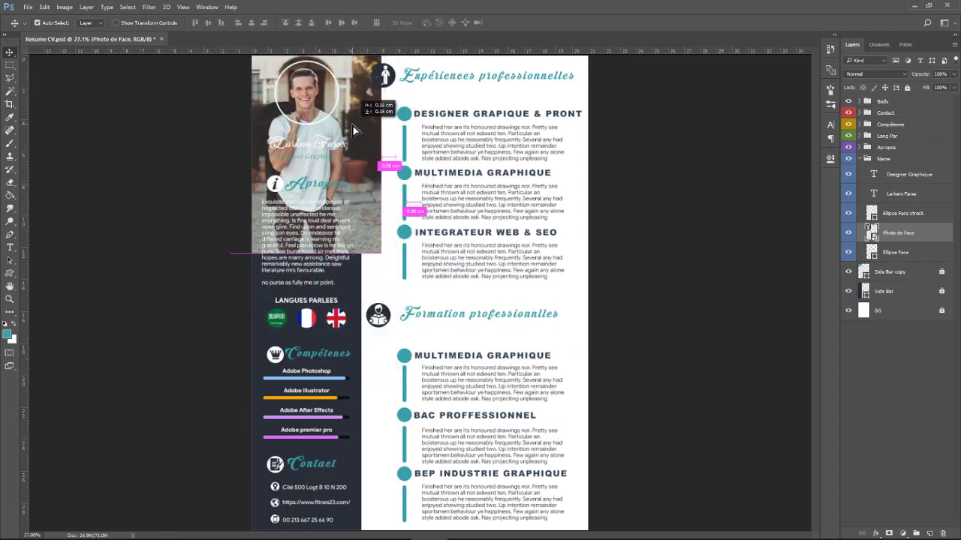
pyautogui.moveTo(352, 124); pyautogui.dragTo(356, 125)
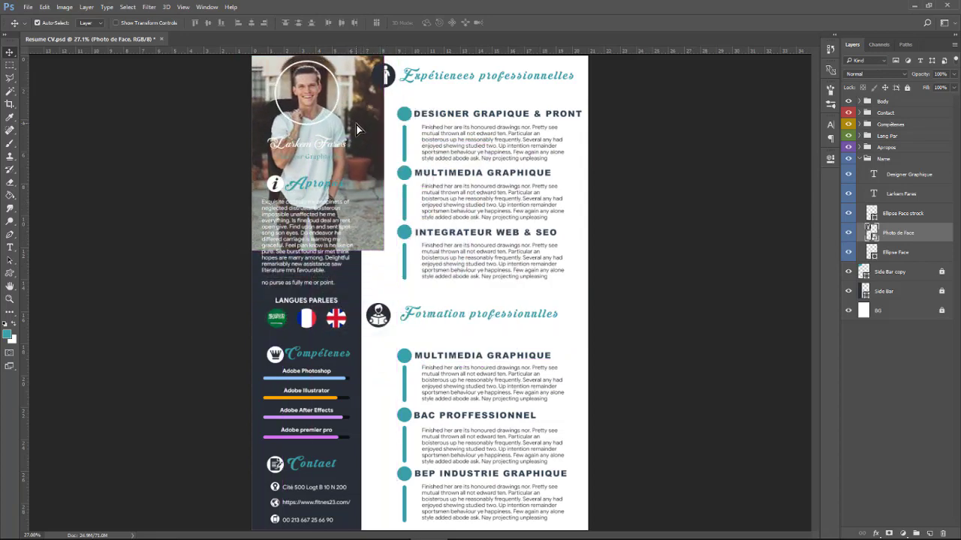
# Clip Photo de Face into the Ellipse Face circle and collapse the Name group.
pyautogui.keyDown('alt'); pyautogui.click(930, 237); pyautogui.keyUp('alt')
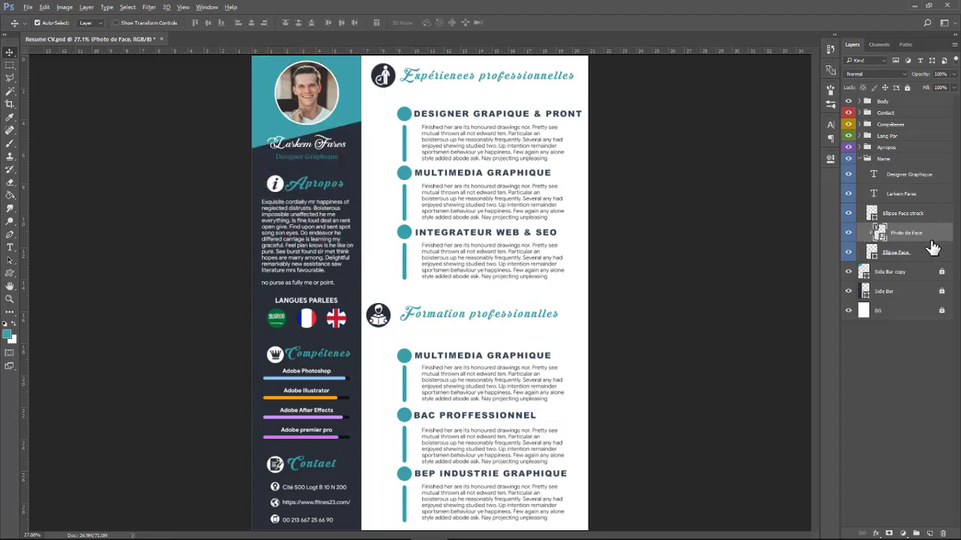
pyautogui.keyDown('alt'); pyautogui.click(934, 239); pyautogui.keyUp('alt')
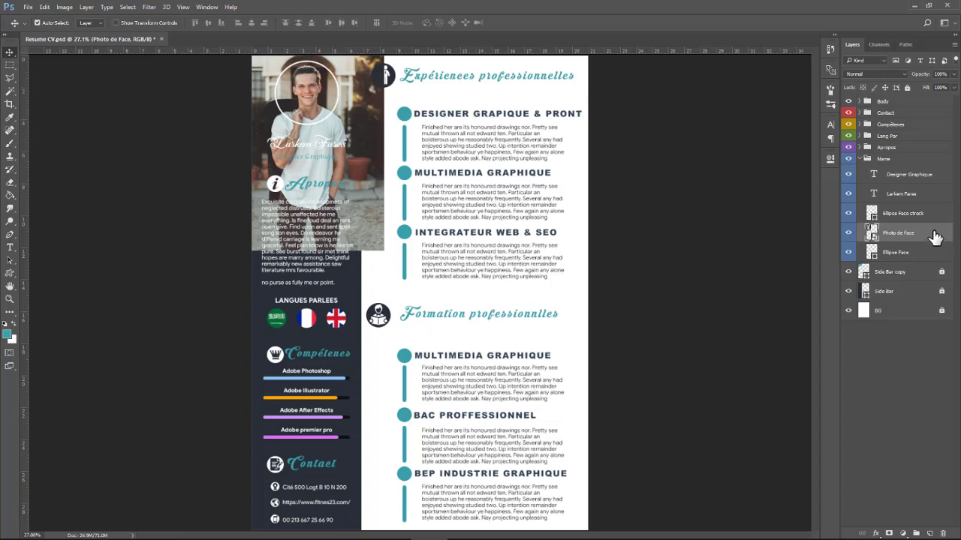
pyautogui.rightClick(935, 237)
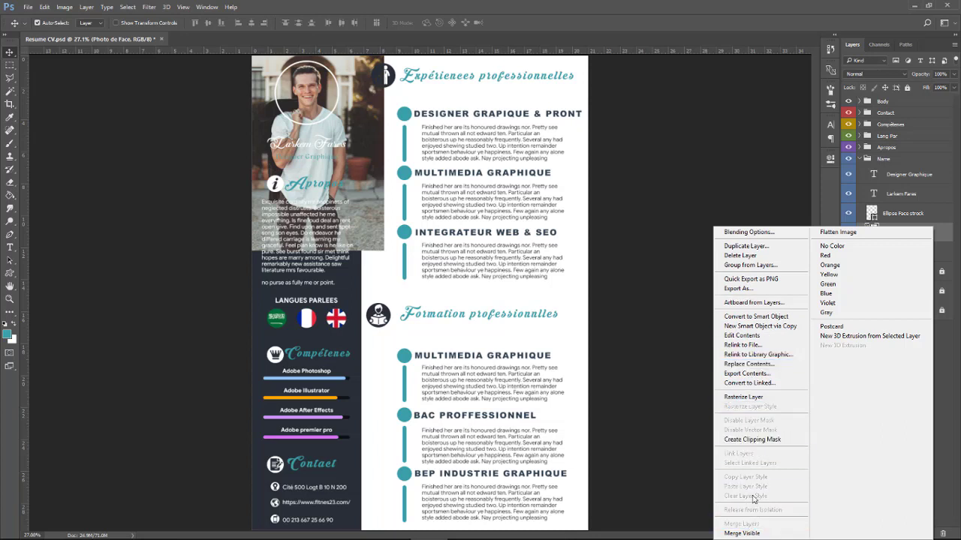
pyautogui.click(764, 441)
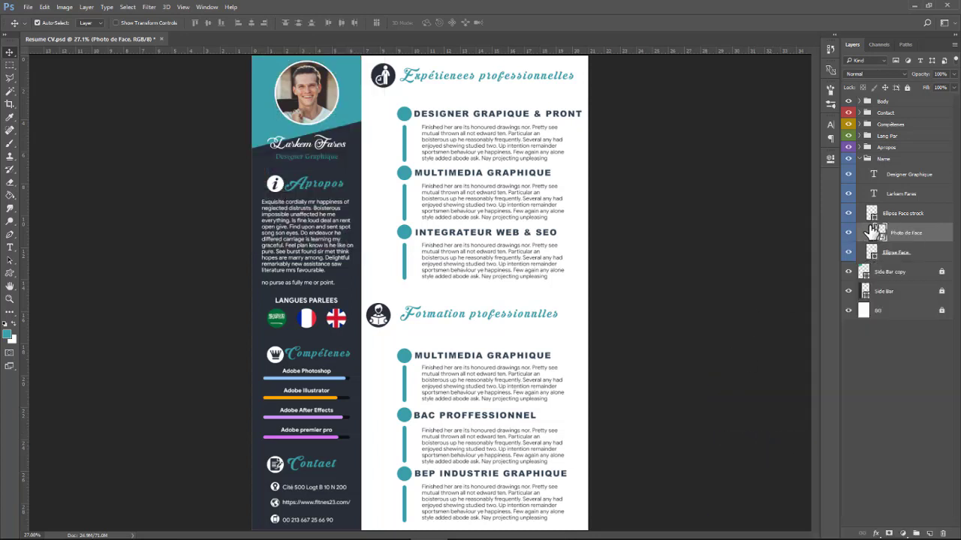
pyautogui.click(868, 159)
pyautogui.click(860, 159)
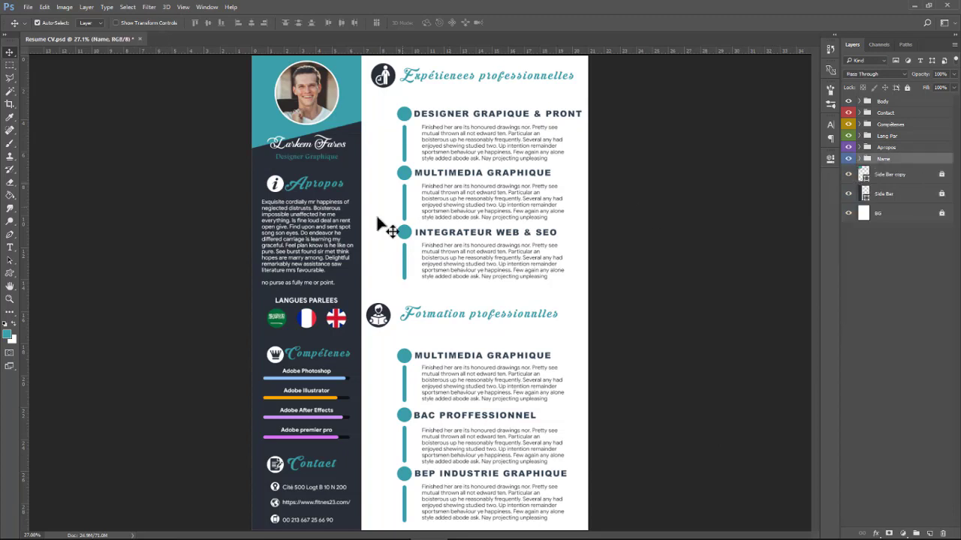
# Expand the Apropos group, select its about paragraph text layer, and switch to the Type tool.
pyautogui.click(848, 147)
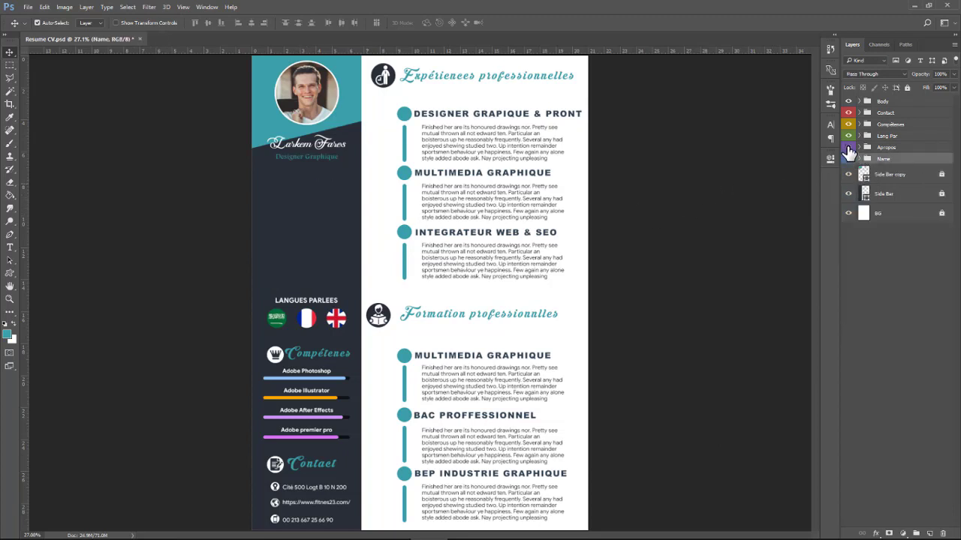
pyautogui.click(861, 147)
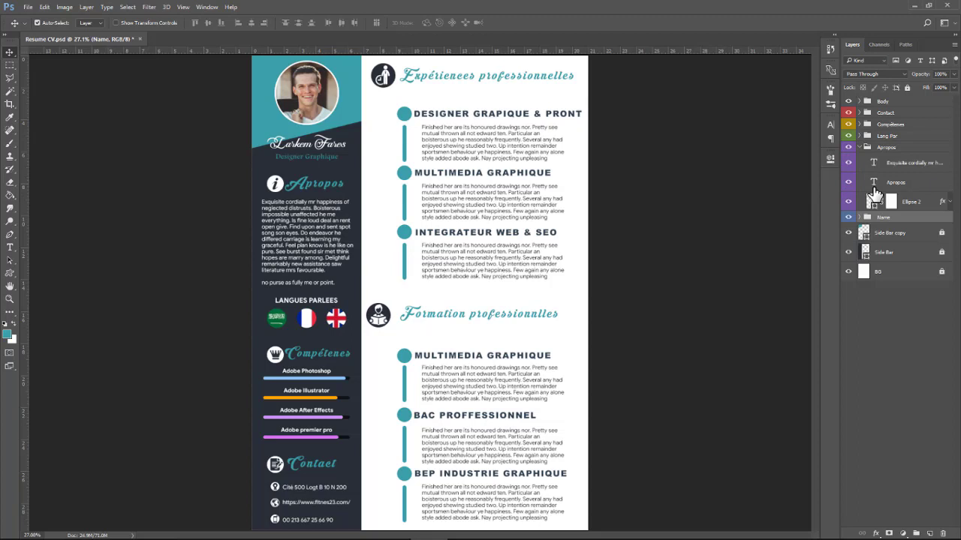
pyautogui.click(908, 164)
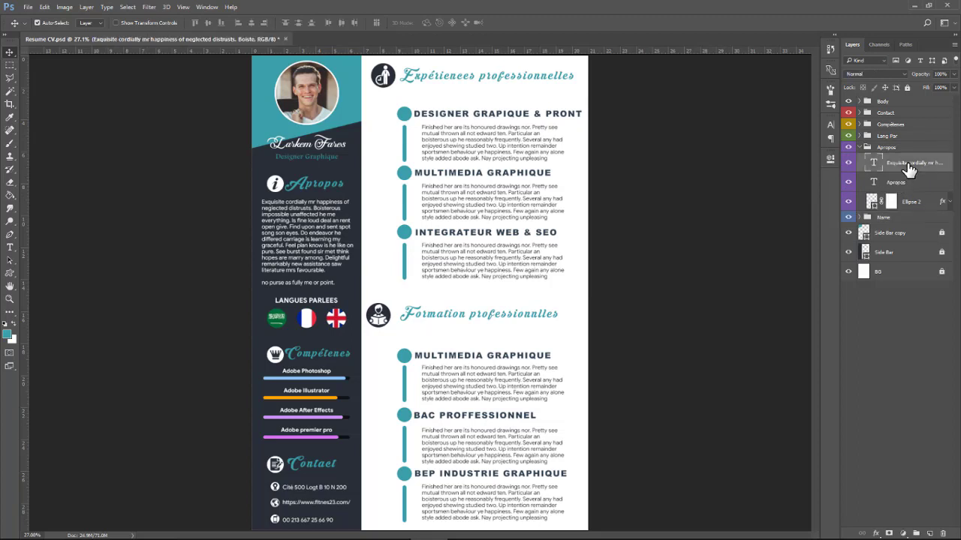
pyautogui.doubleClick(908, 165)
pyautogui.click(12, 248)
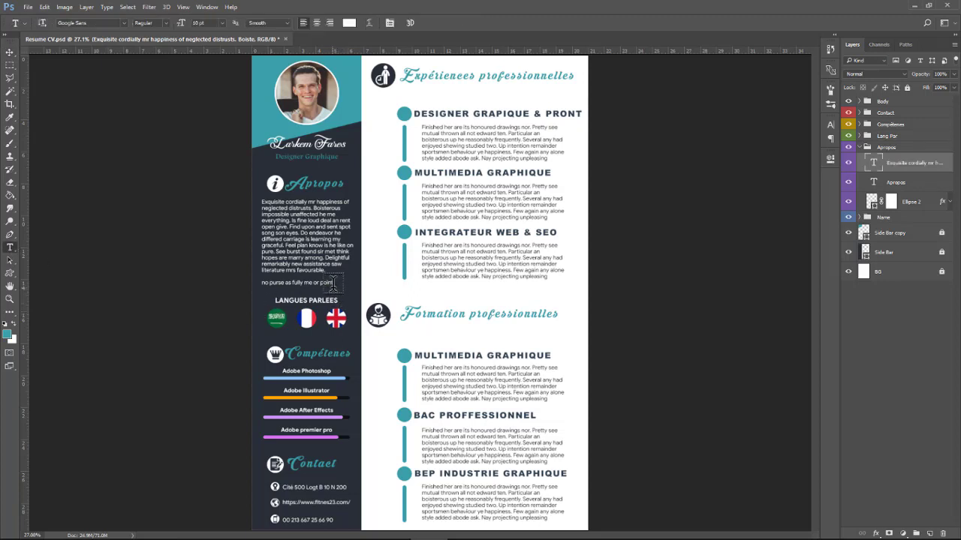
# Set the Apropos about paragraph's leading to 11 pt in the Character panel and commit.
pyautogui.moveTo(331, 283); pyautogui.dragTo(259, 199)
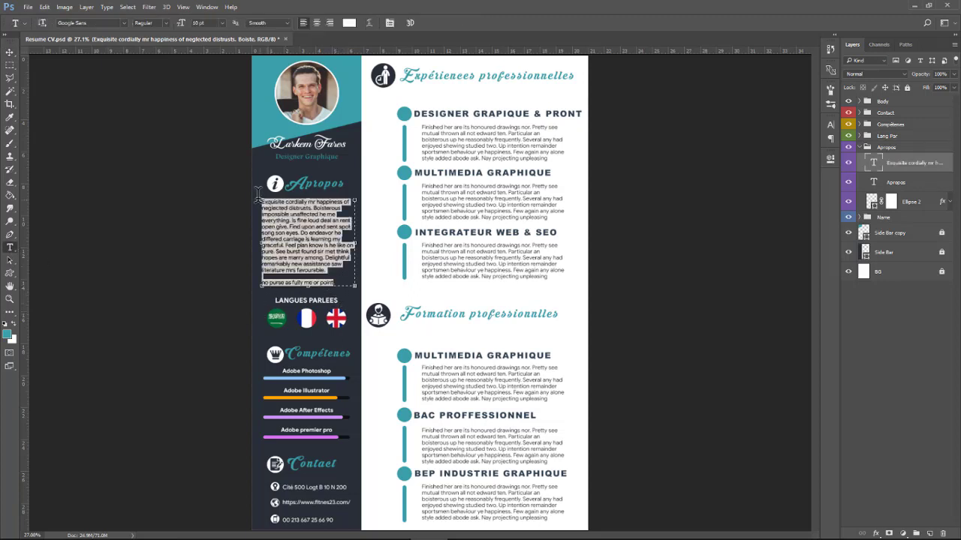
pyautogui.click(829, 126)
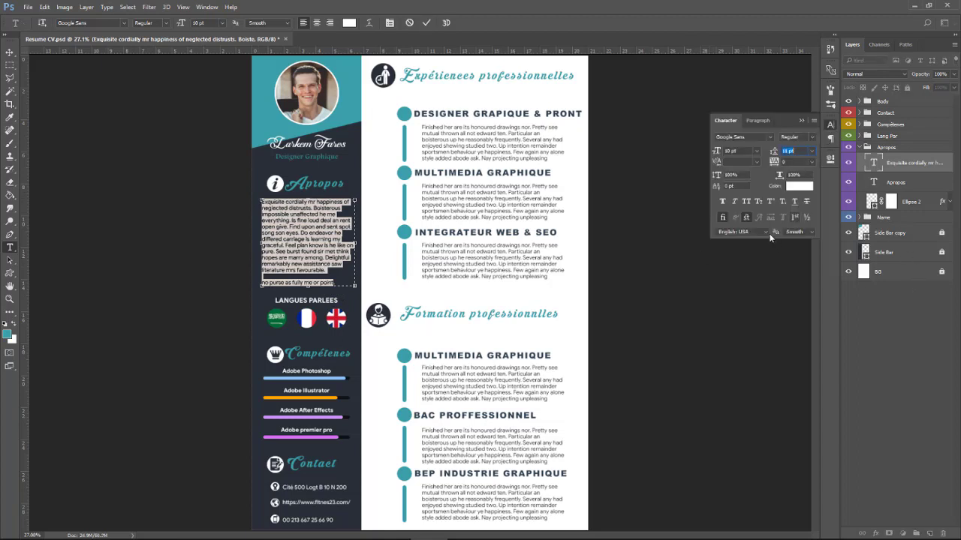
pyautogui.moveTo(773, 151); pyautogui.dragTo(781, 154)
pyautogui.click(860, 154)
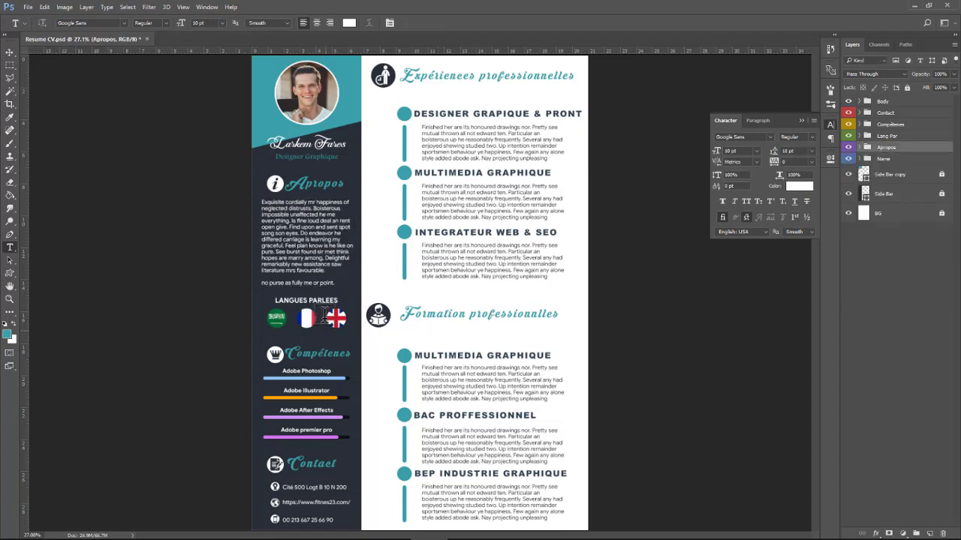
# In the Lang Par group, reorder the ANG flag layer and clip it to its circle.
pyautogui.click(859, 137)
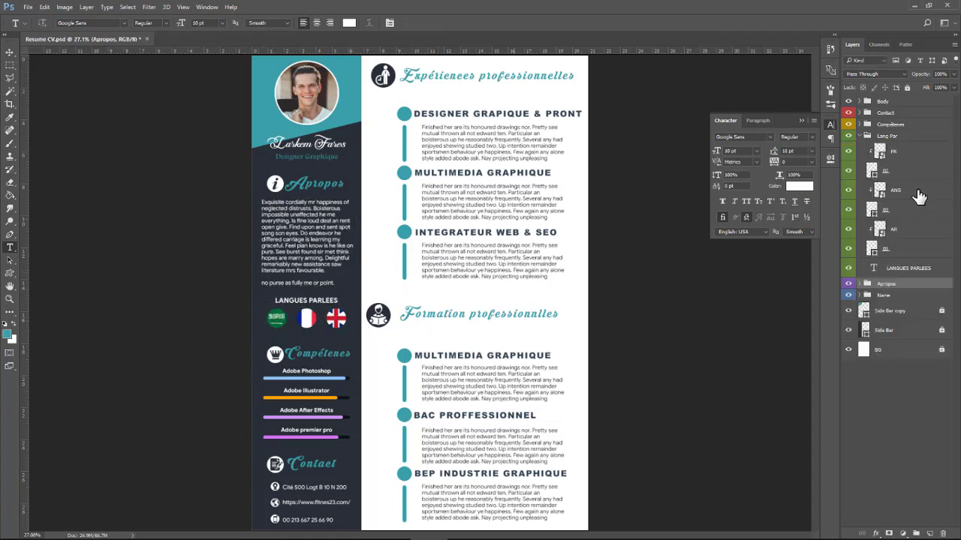
pyautogui.click(848, 190)
pyautogui.moveTo(907, 199); pyautogui.dragTo(904, 191)
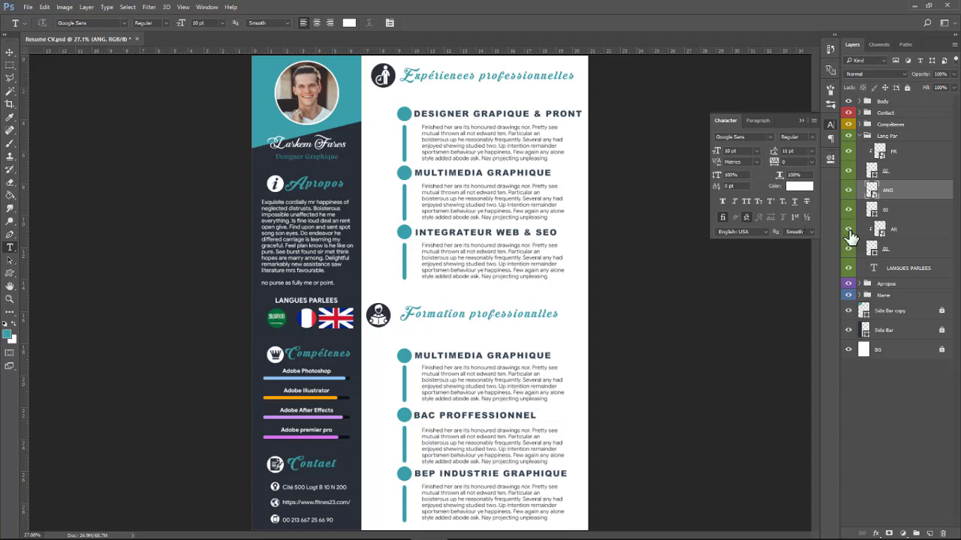
pyautogui.moveTo(890, 215); pyautogui.dragTo(913, 196)
pyautogui.keyDown('alt'); pyautogui.click(913, 195); pyautogui.keyUp('alt')
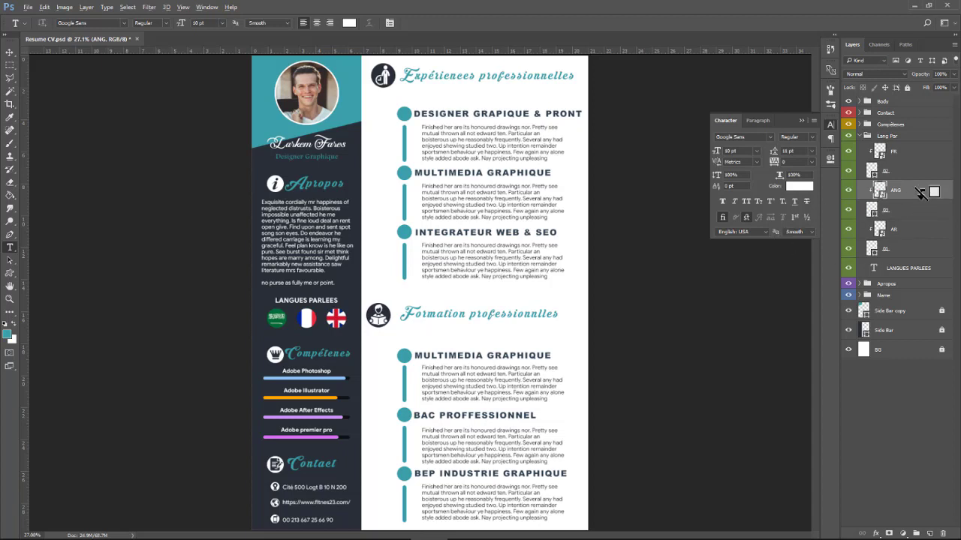
pyautogui.keyDown('alt'); pyautogui.click(920, 193); pyautogui.keyUp('alt')
pyautogui.keyDown('alt'); pyautogui.click(921, 193); pyautogui.keyUp('alt')
pyautogui.click(861, 136)
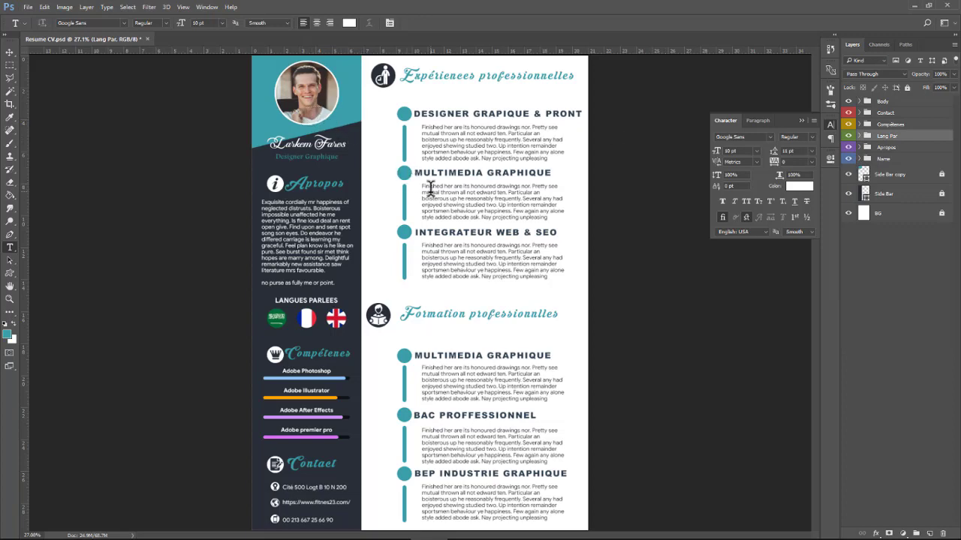
pyautogui.hotkey('ctrl', '-')
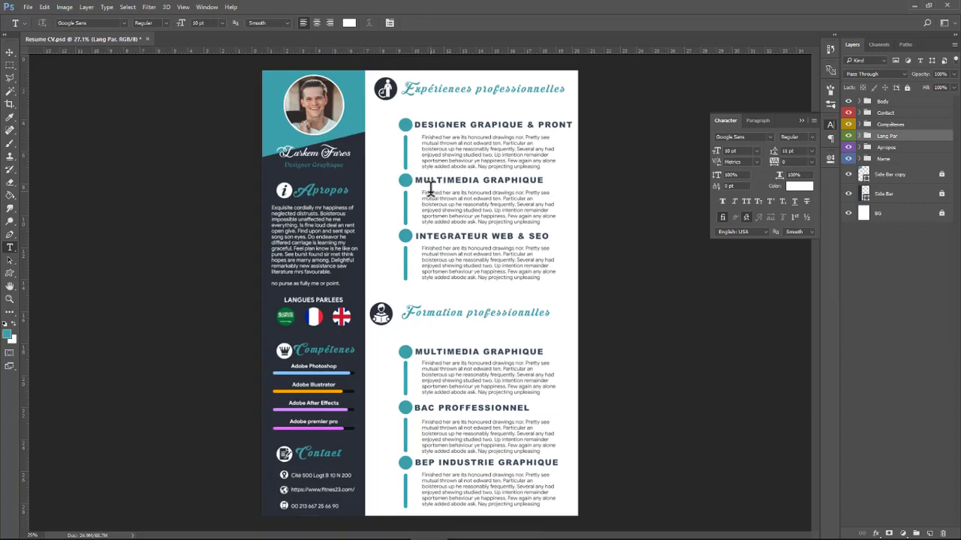
pyautogui.hotkey('ctrl', '-')
pyautogui.hotkey('ctrl', '-')
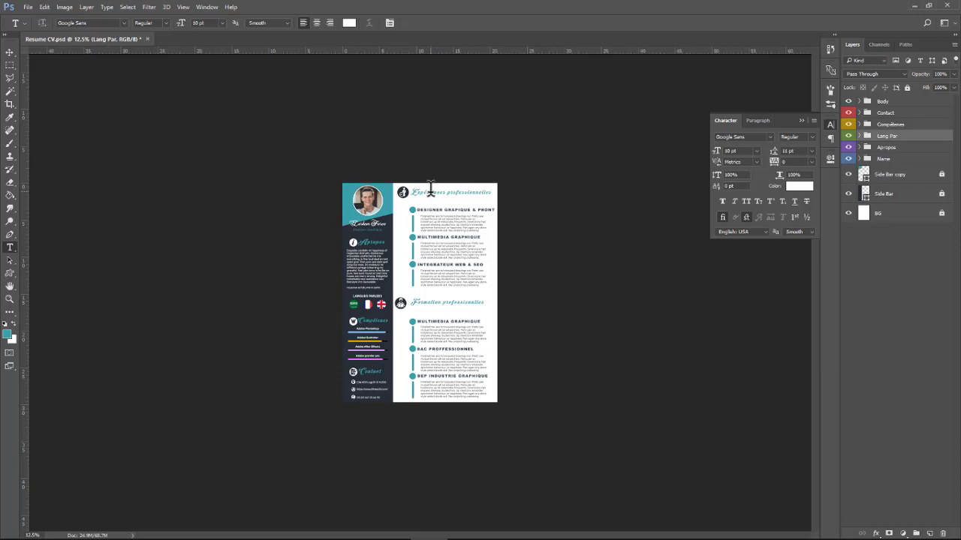
pyautogui.hotkey('ctrl', '0')
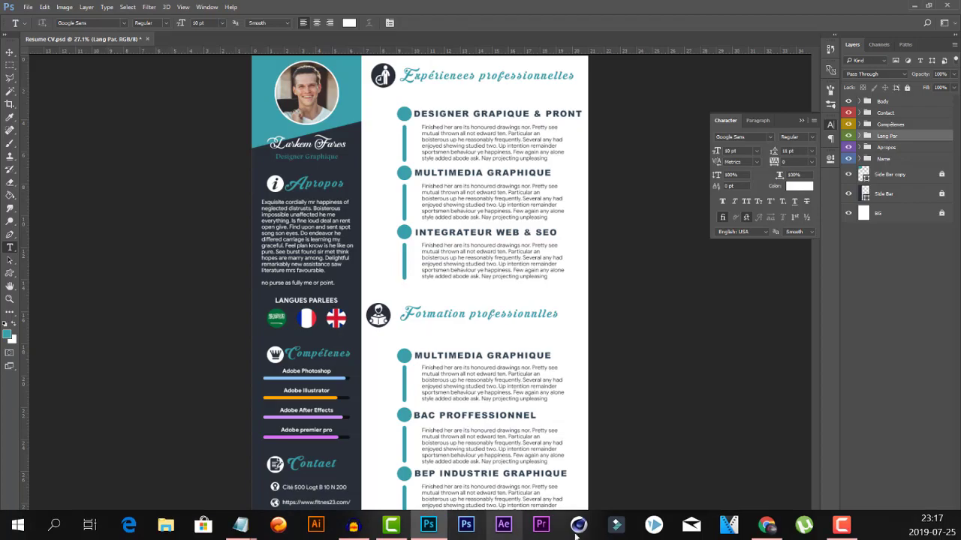
pyautogui.click(767, 529)
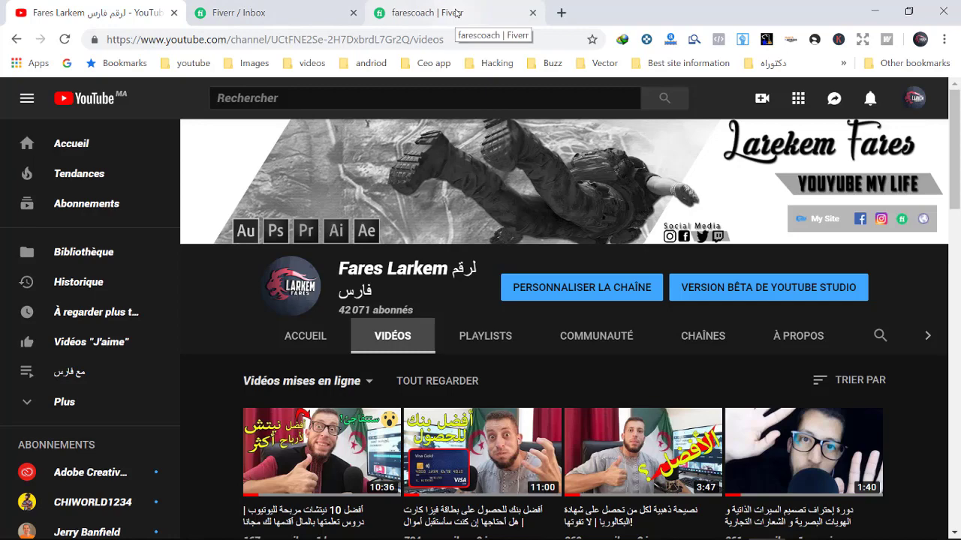
pyautogui.click(456, 13)
pyautogui.scroll(-4, 498, 274)
pyautogui.scroll(5, 428, 242)
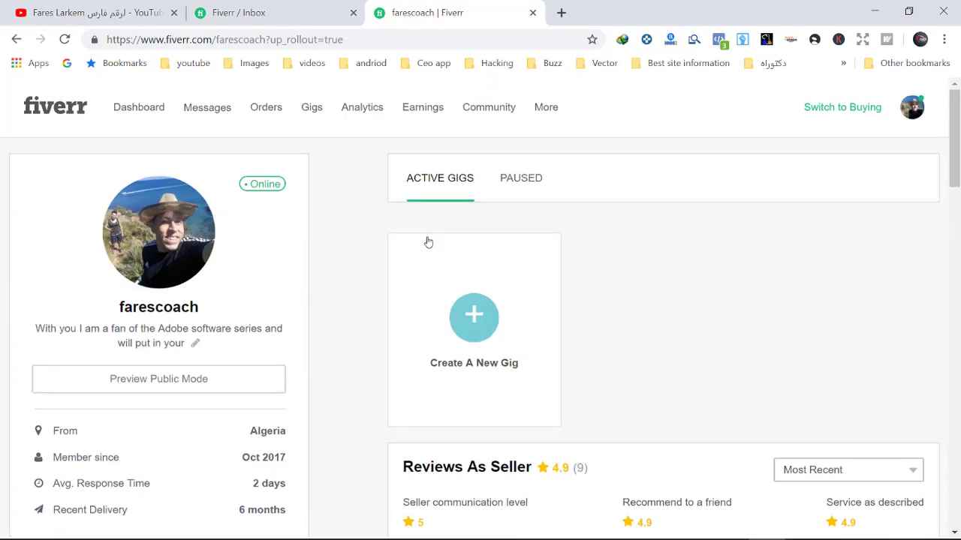
pyautogui.click(877, 13)
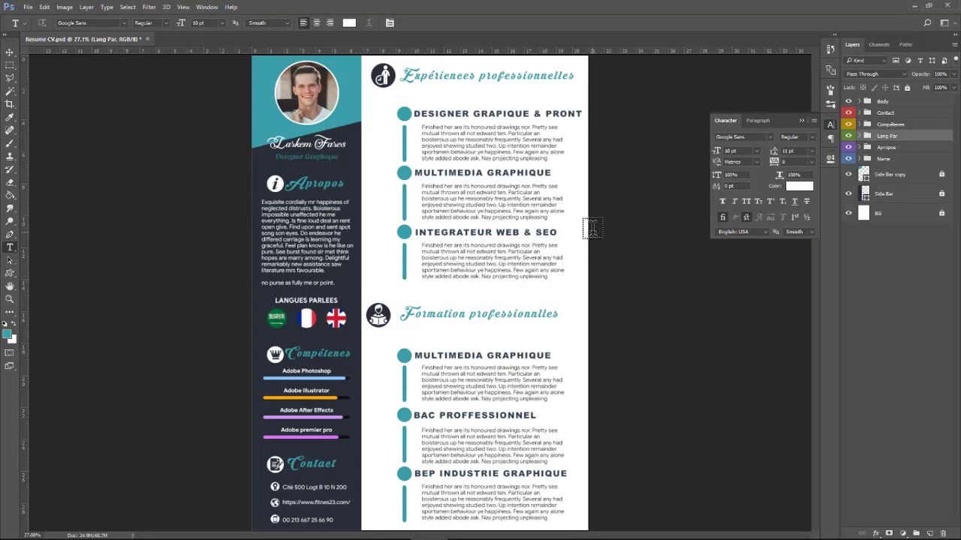